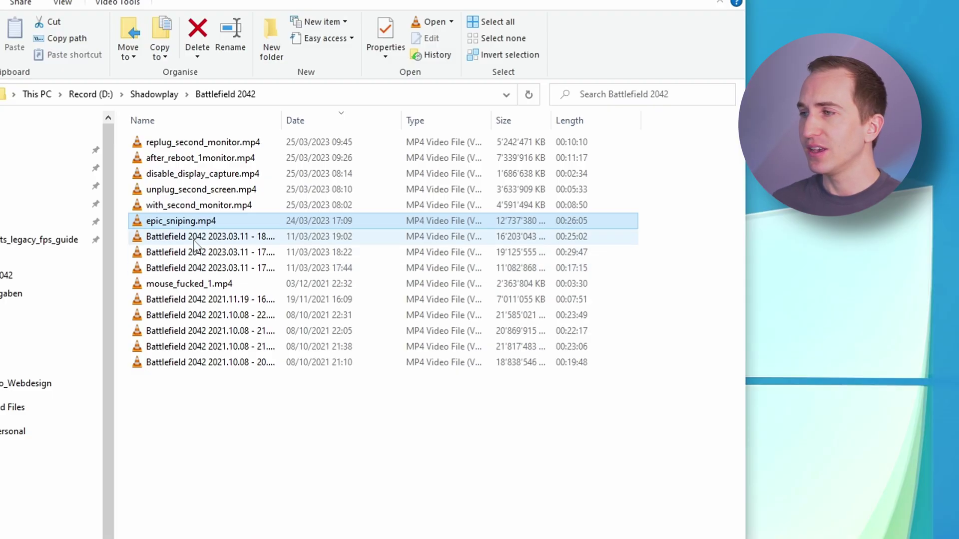
Open epic_sniping.mp4 in MediaInfo and note its 44.998 FPS and 27.084 FPS minimum frame rates.
right_click(180, 223)
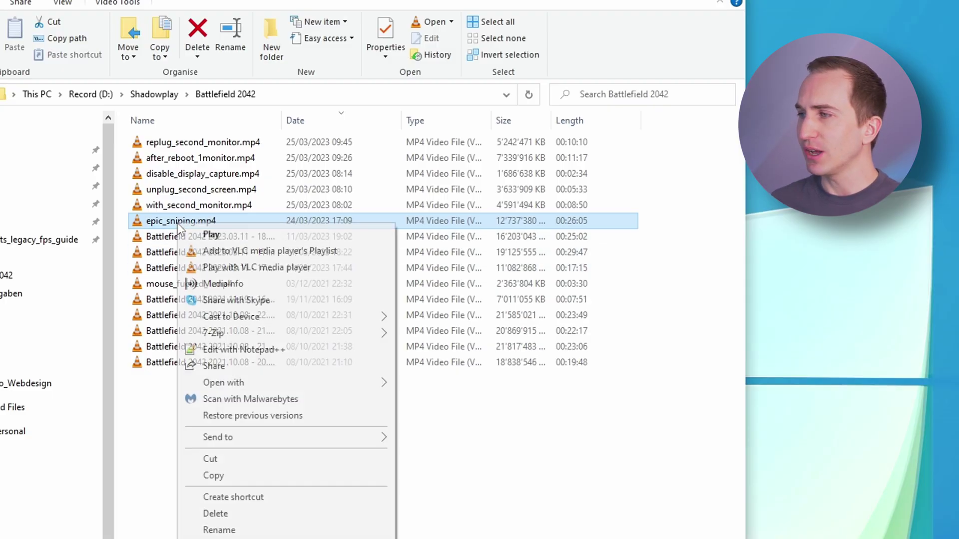
left_click(213, 285)
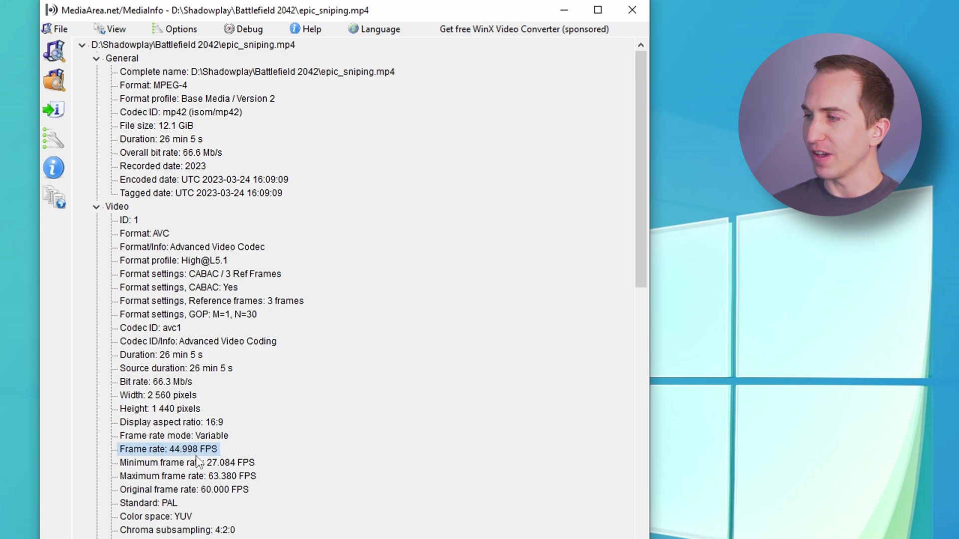
left_click(175, 462)
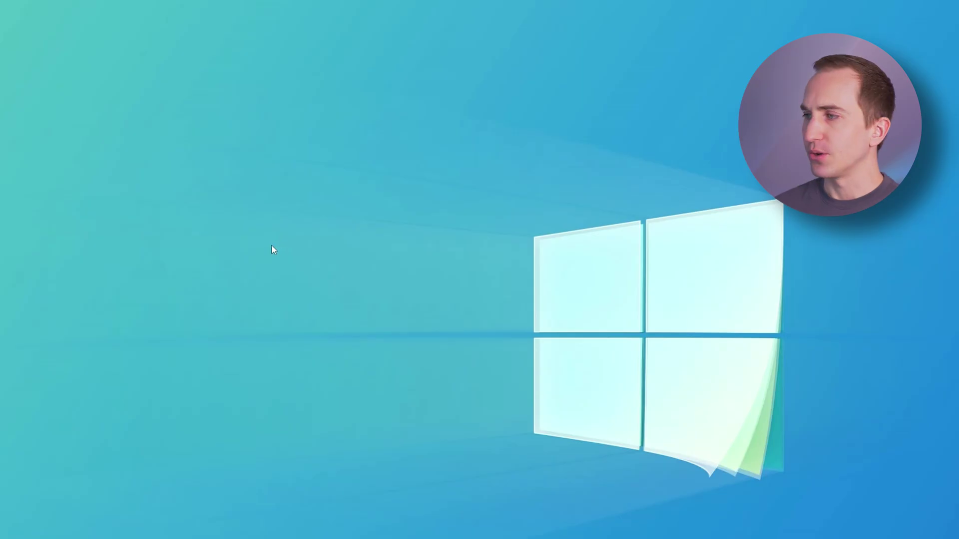
Lower the monitor refresh rate to 60Hz in the NVIDIA display resolution settings.
right_click(272, 248)
left_click(300, 343)
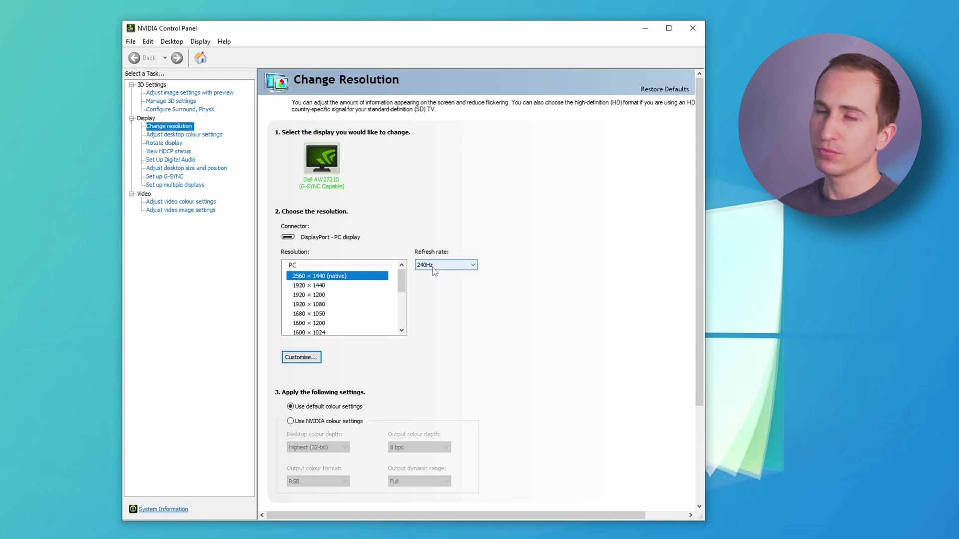
left_click(433, 268)
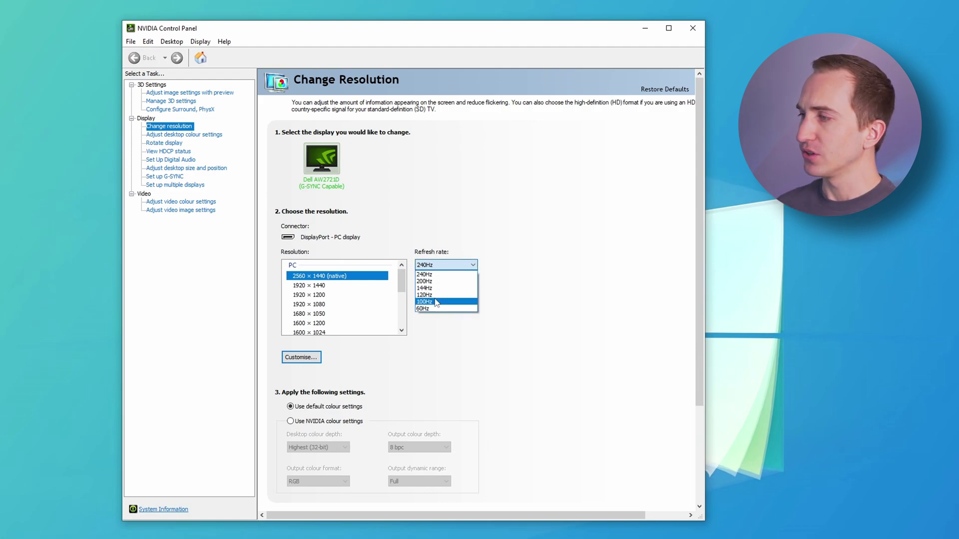
left_click(436, 309)
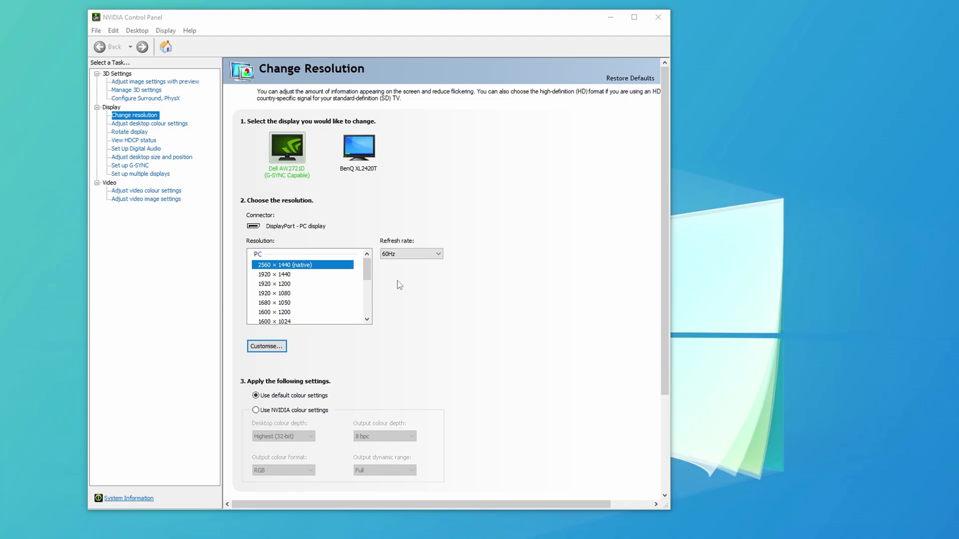
left_click(408, 255)
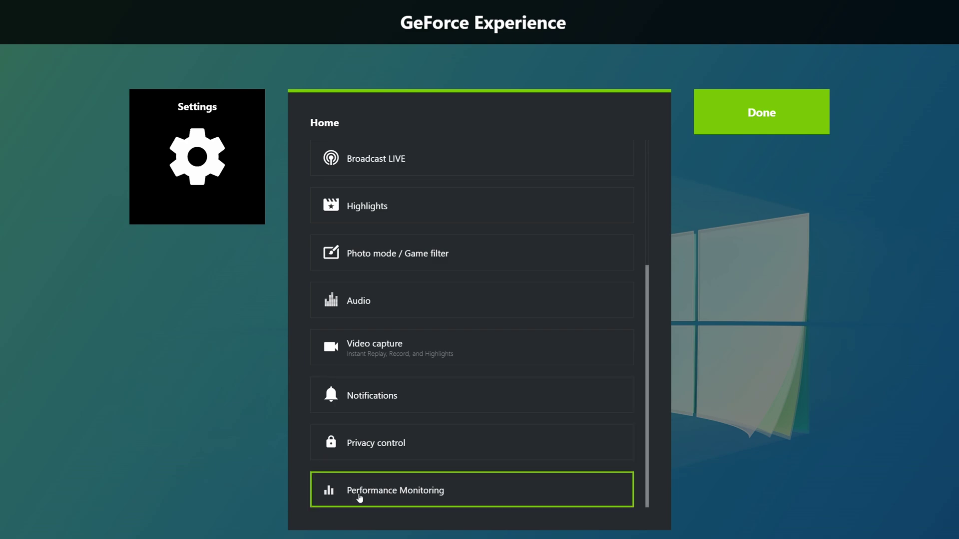
Check that Desktop capture is off under Privacy control, then go back to the settings list.
left_click(386, 445)
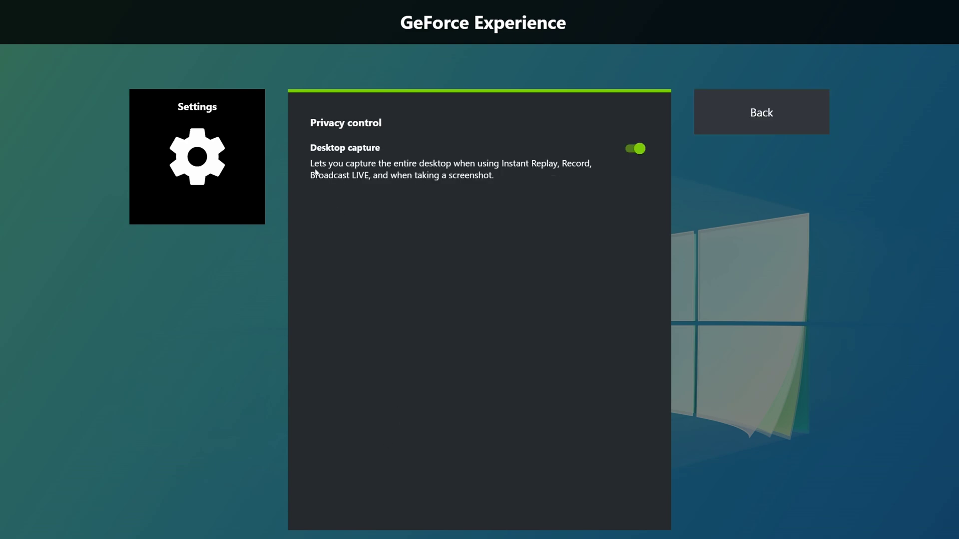
left_click(756, 123)
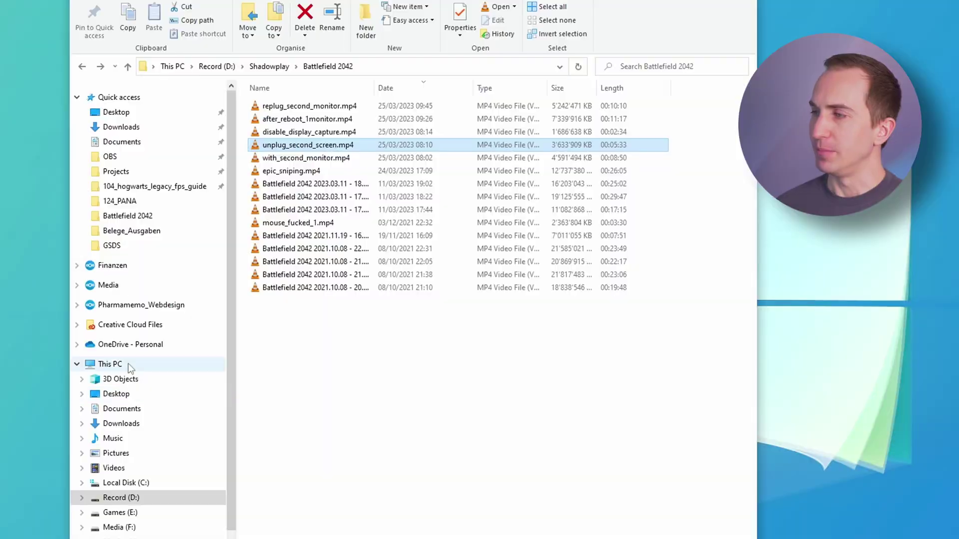
Verify unplug_second_screen.mp4 is 60.000 FPS in MediaInfo, then play replug_second_monitor.mp4.
right_click(290, 150)
left_click(331, 196)
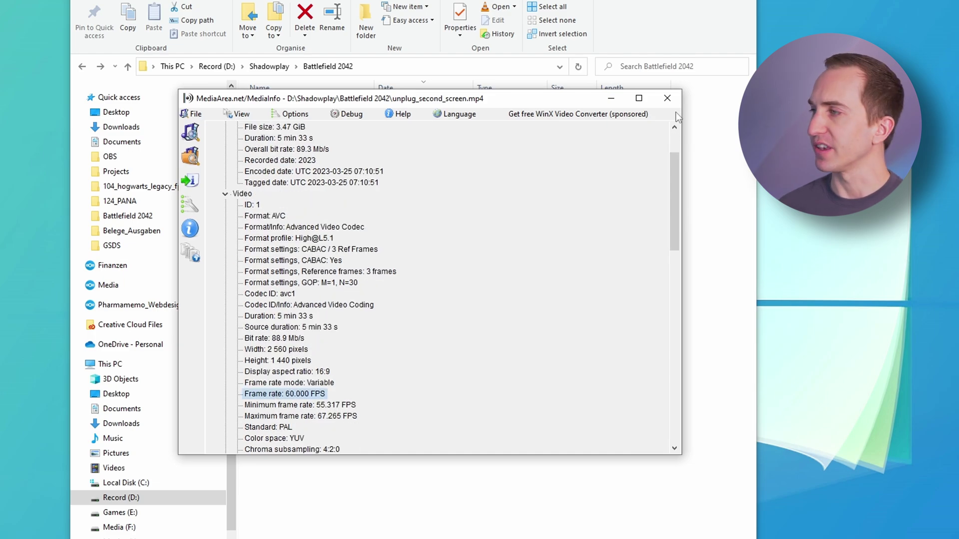
left_click(669, 97)
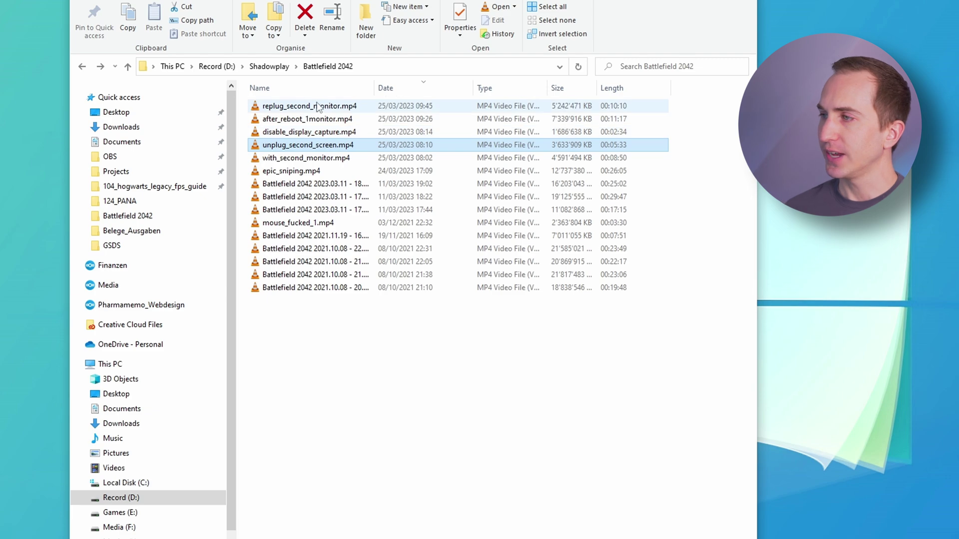
double_click(295, 107)
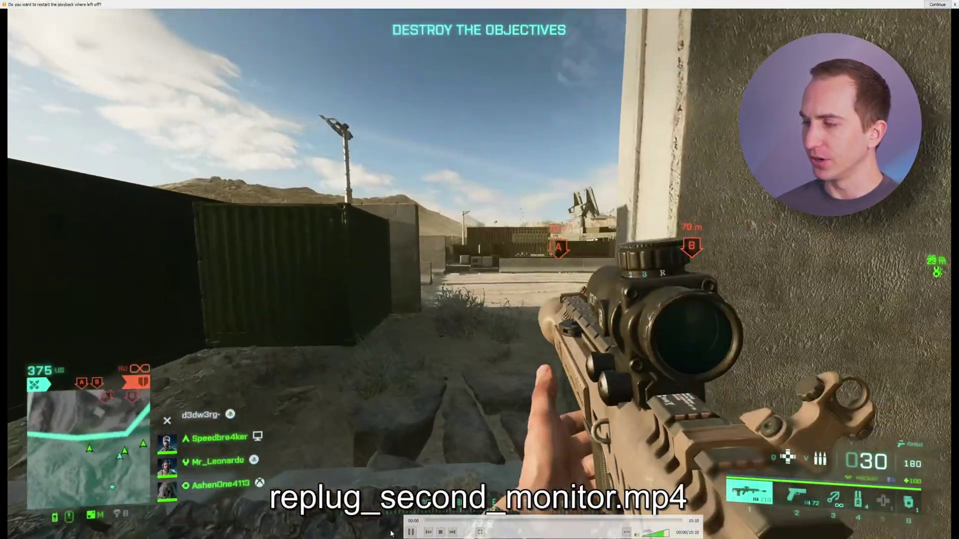
Skim replug_second_monitor.mp4 from about 02:22 to 05:27 and leave fullscreen.
left_click(484, 521)
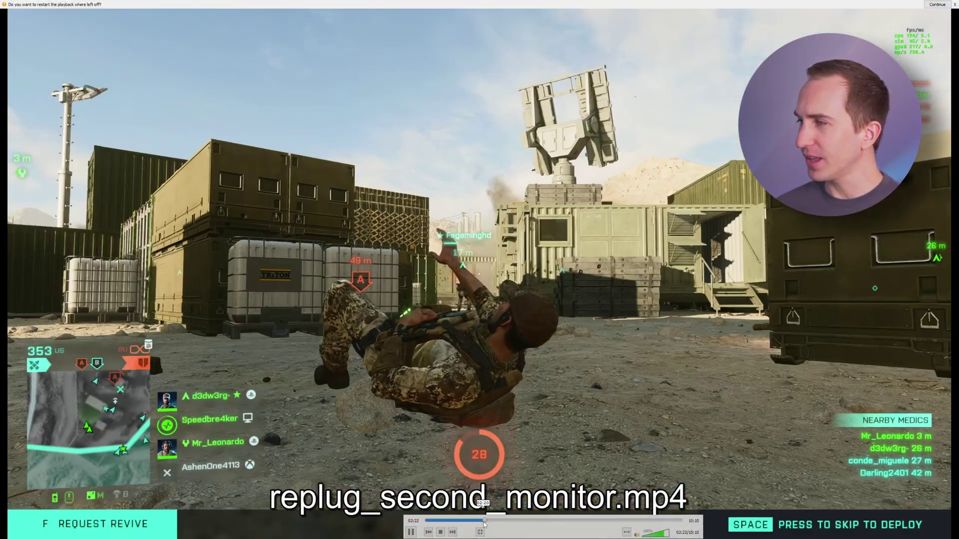
left_click_drag(484, 522, 604, 522)
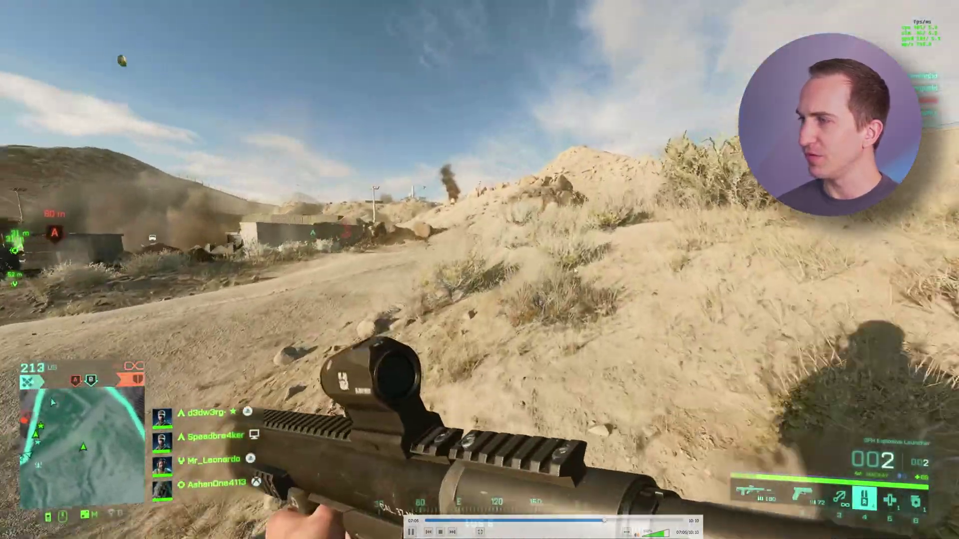
double_click(574, 270)
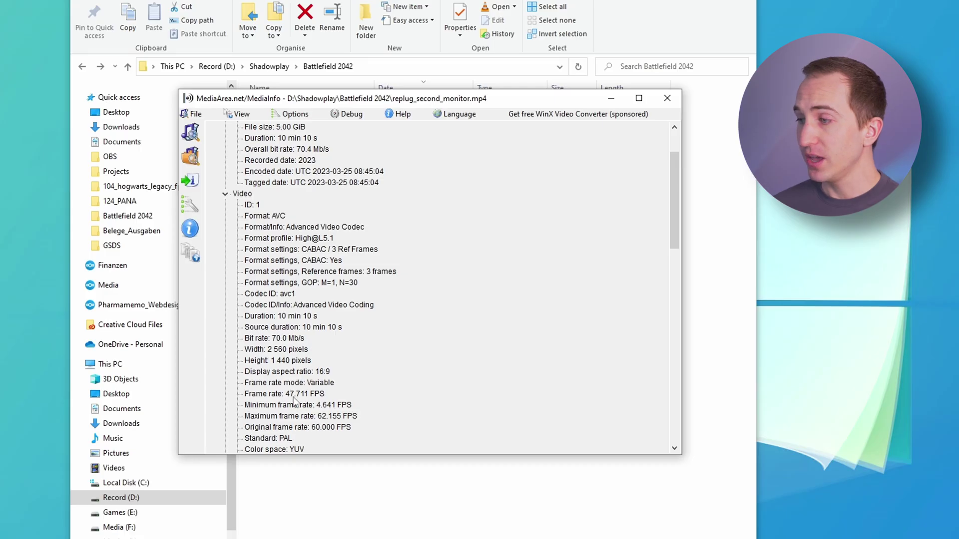
left_click(300, 394)
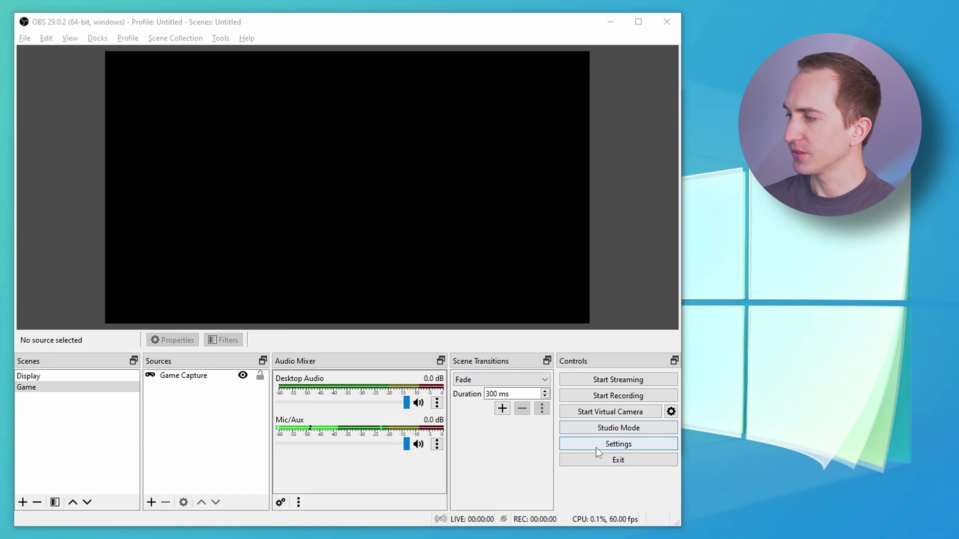
In Advanced settings, keep Rec. 709 colour space and Limited range, and view colour formats.
left_click(598, 446)
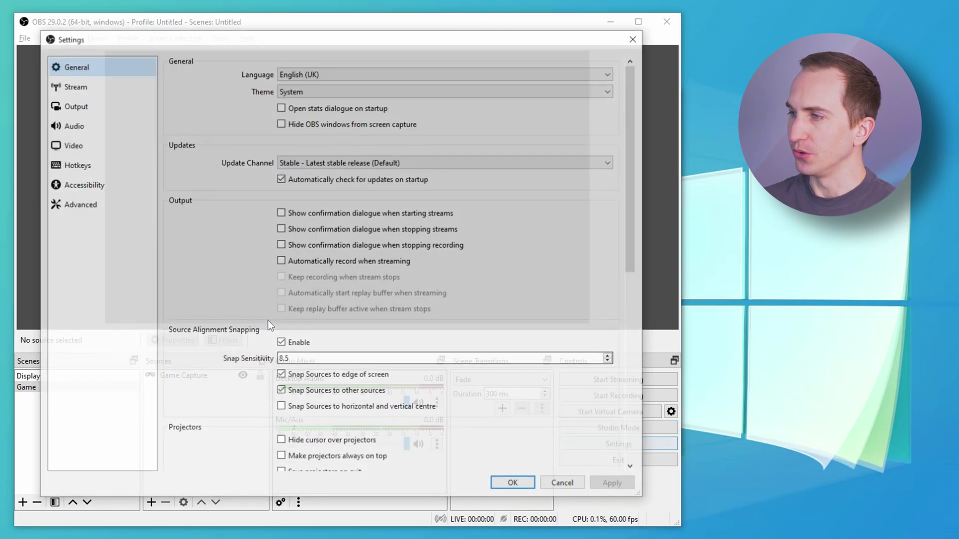
left_click(97, 205)
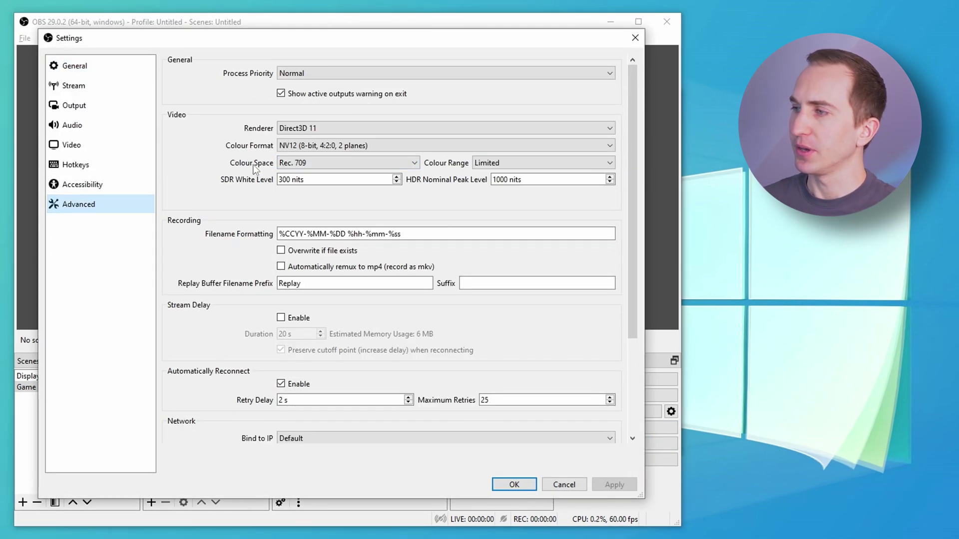
left_click(348, 164)
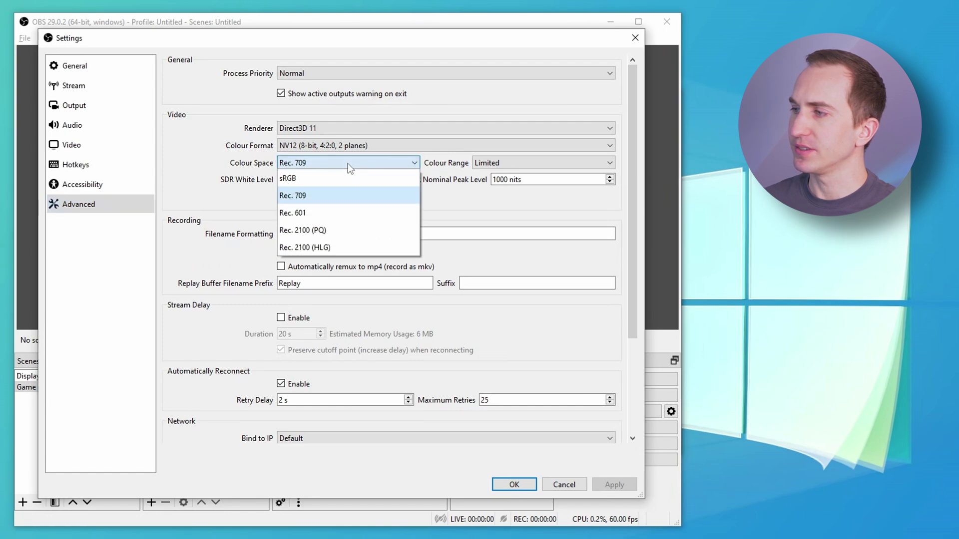
left_click(302, 197)
left_click(506, 166)
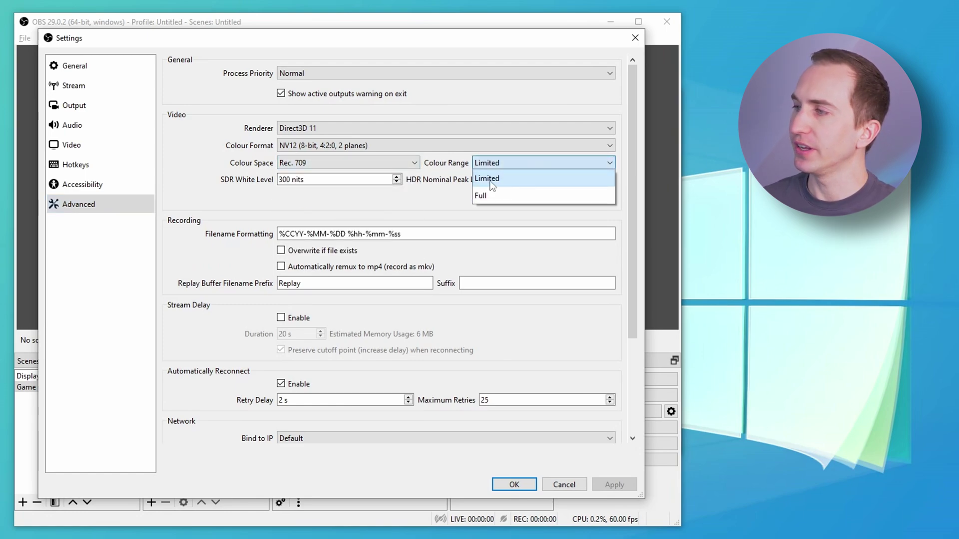
left_click(490, 182)
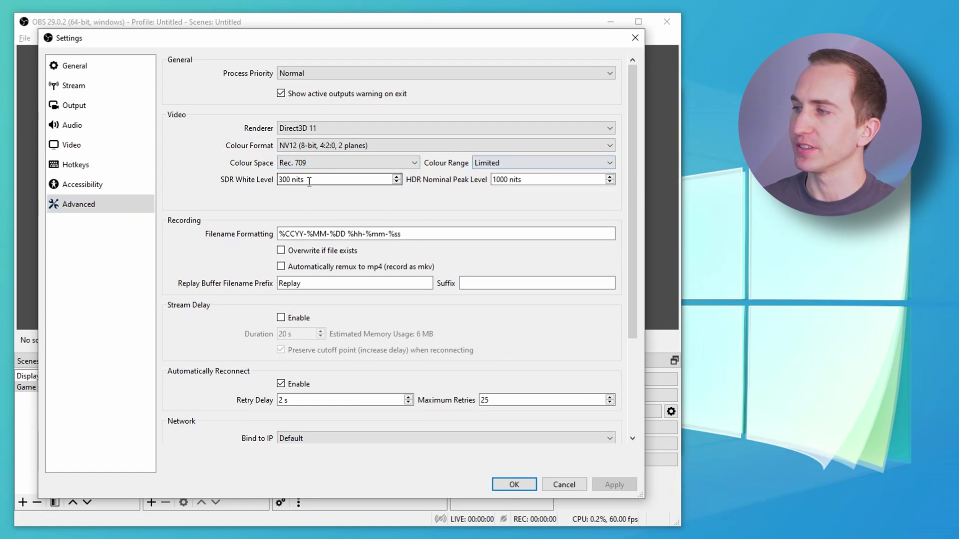
left_click(317, 148)
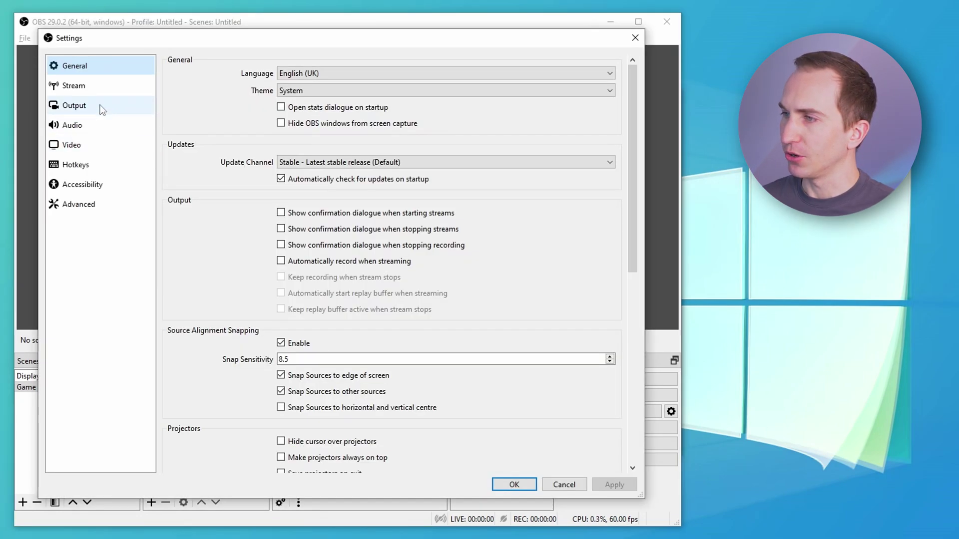
Set the Output Recording tab to mp4 format with the NVIDIA NVENC HEVC encoder.
left_click(103, 109)
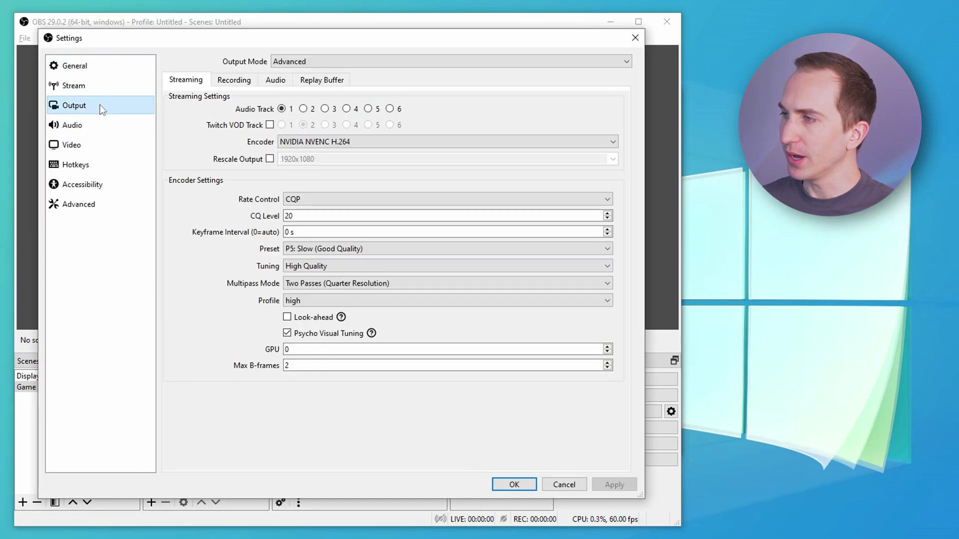
left_click(234, 80)
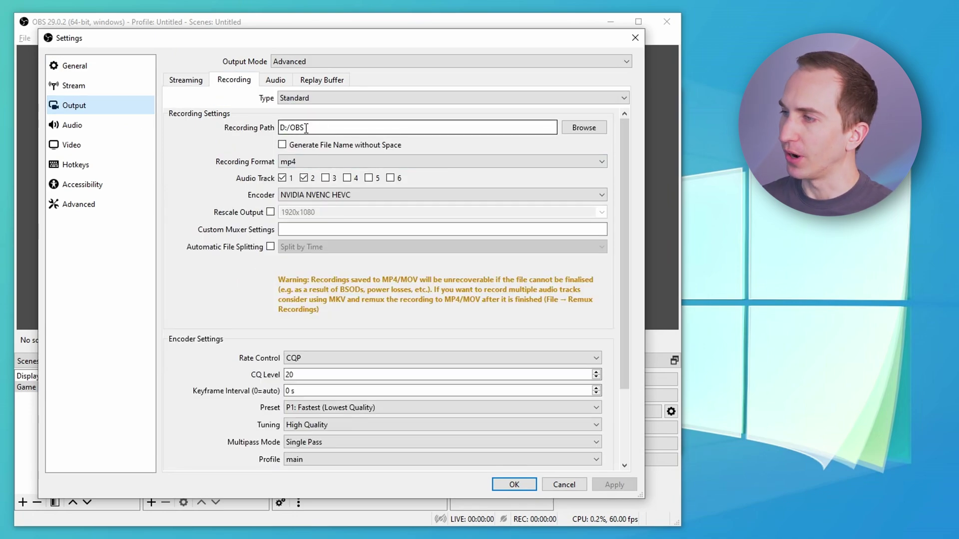
left_click(306, 159)
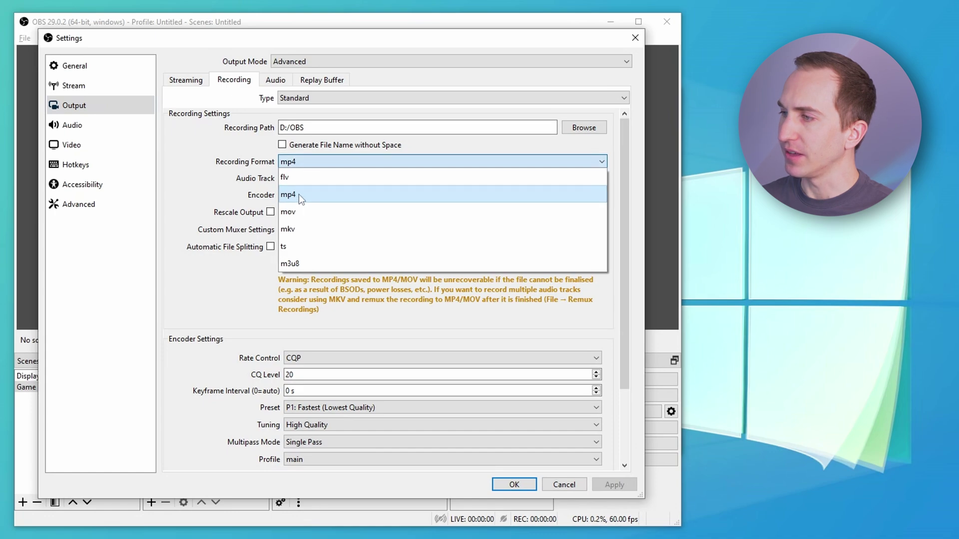
left_click(202, 189)
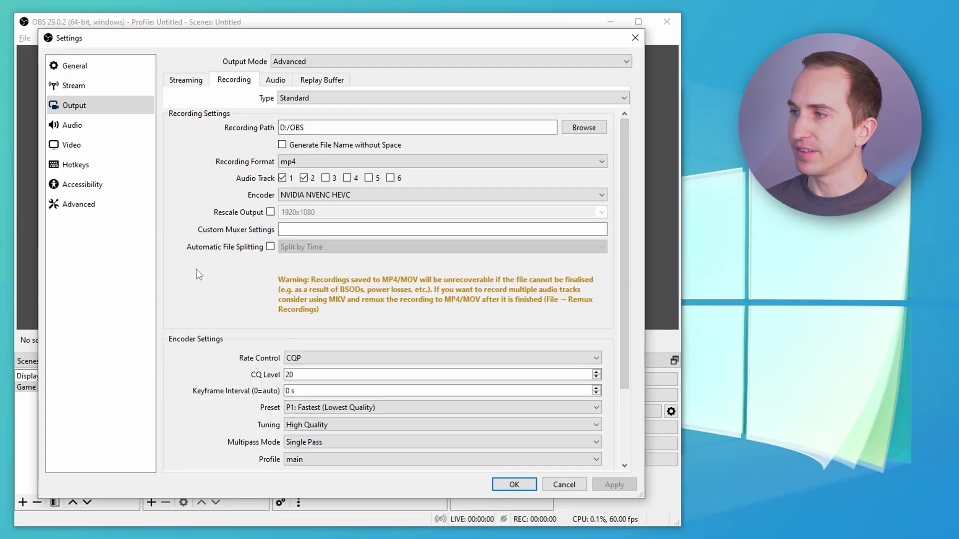
left_click(338, 196)
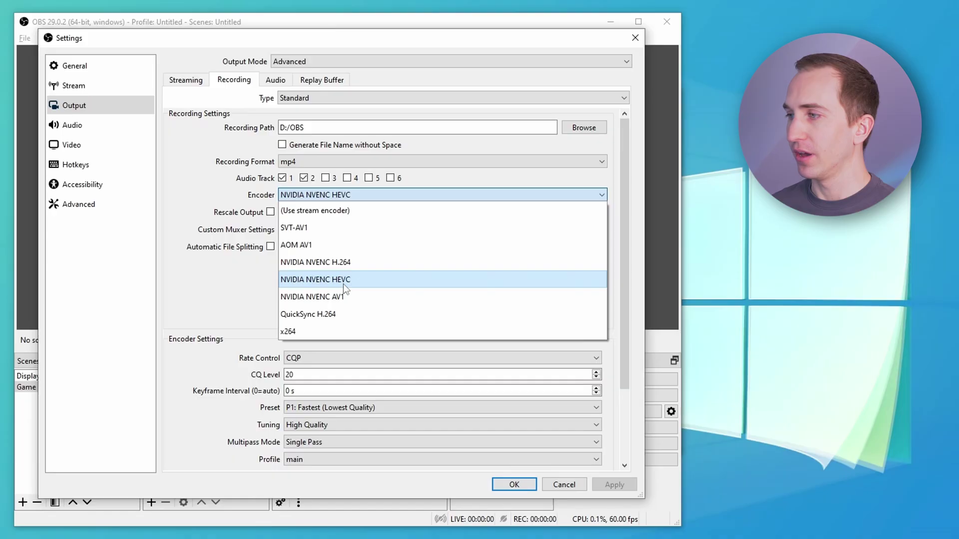
left_click(343, 284)
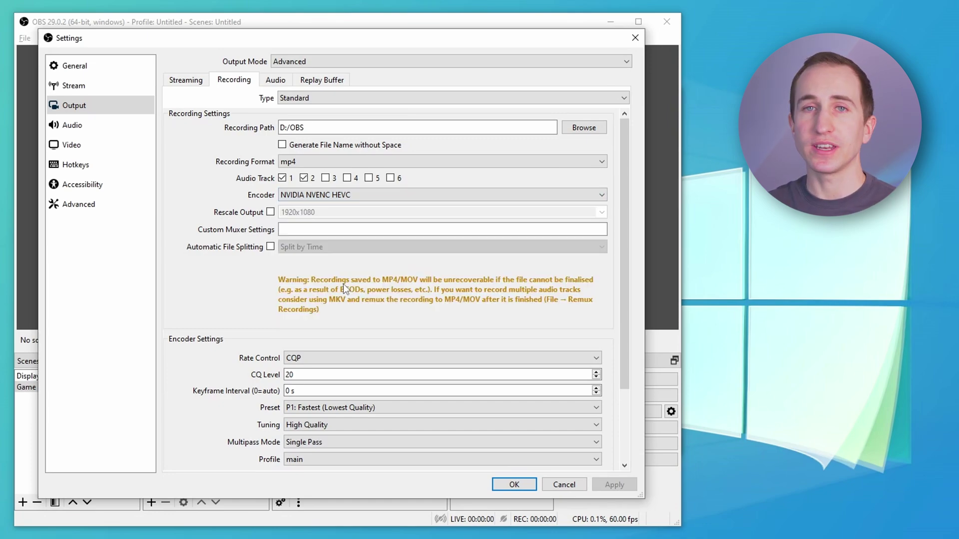
Keep the recording encoder's rate control at CQP with CQ level 20.
scroll(343, 283, "down", 3)
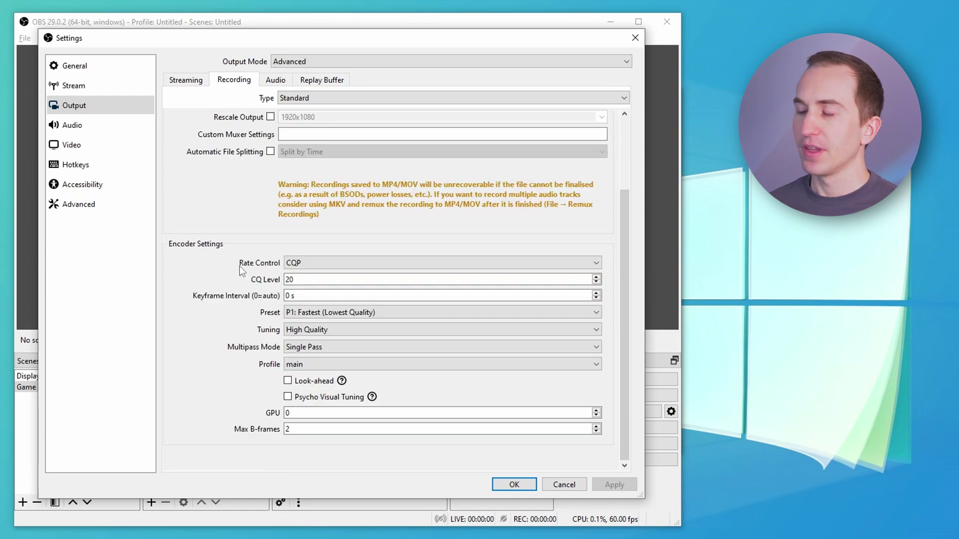
left_click(331, 268)
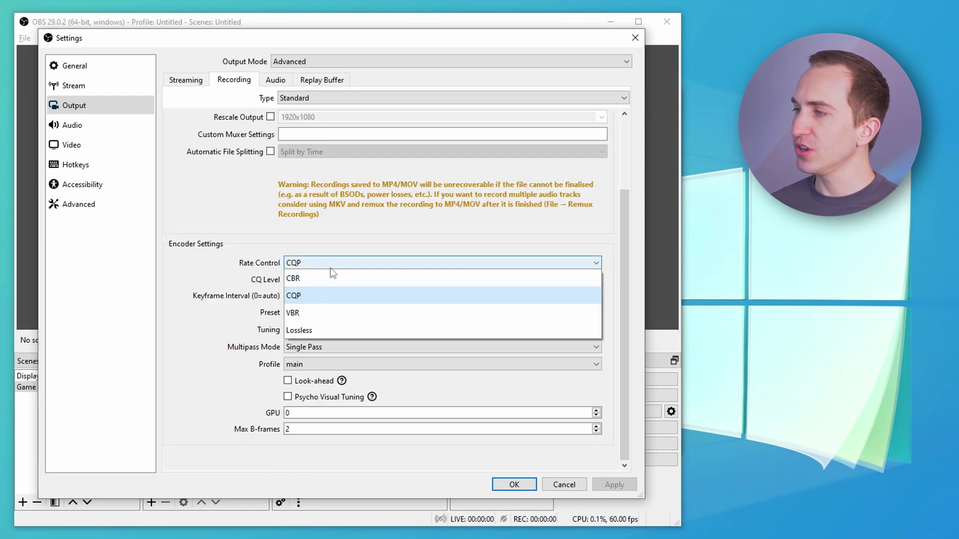
left_click(331, 267)
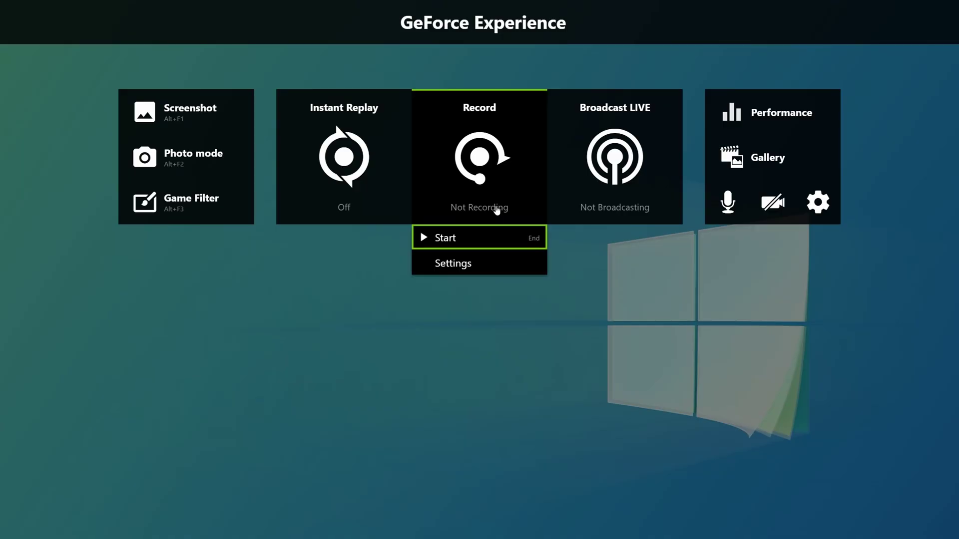
Open the Record settings in the GeForce Experience overlay.
left_click(486, 255)
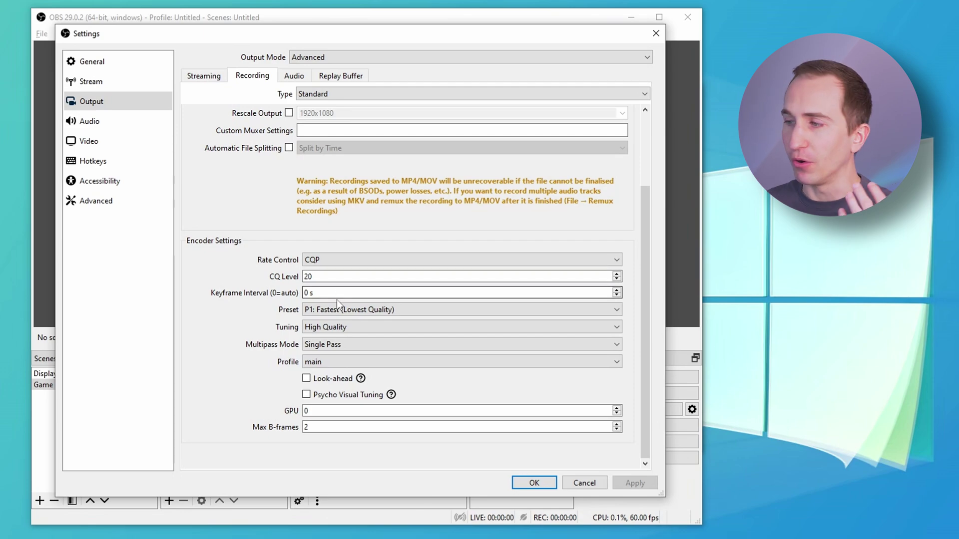
Set preset P1: Fastest, High Quality tuning, Single Pass multipass and main profile.
left_click(365, 310)
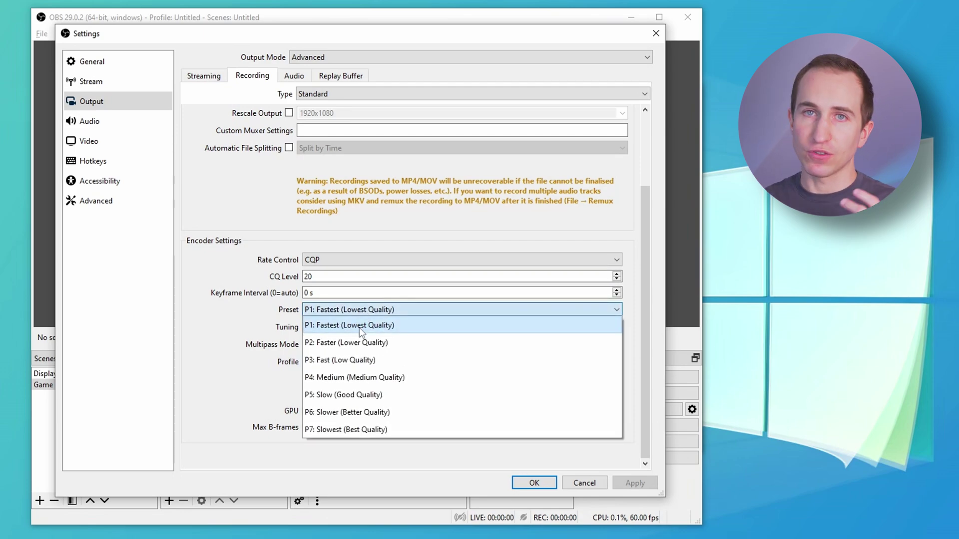
left_click(359, 328)
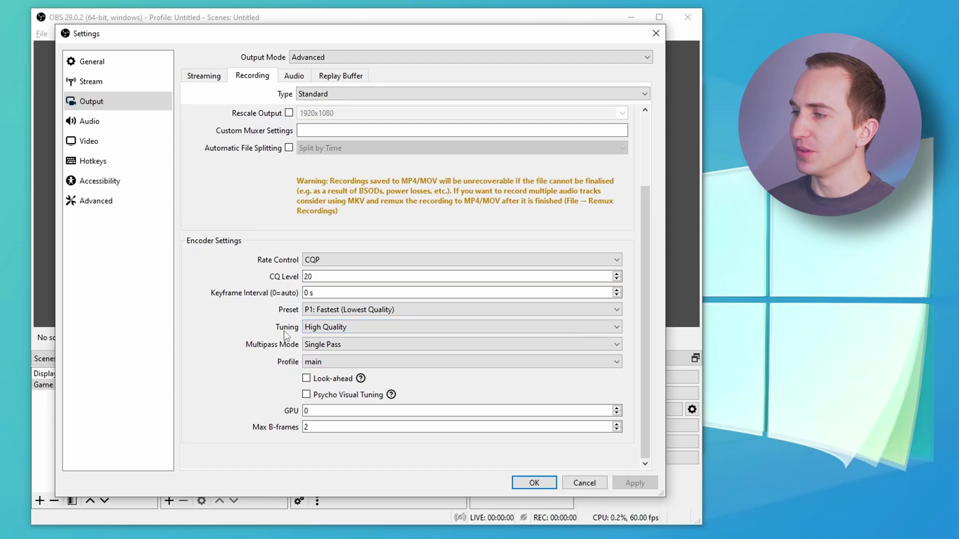
left_click(320, 328)
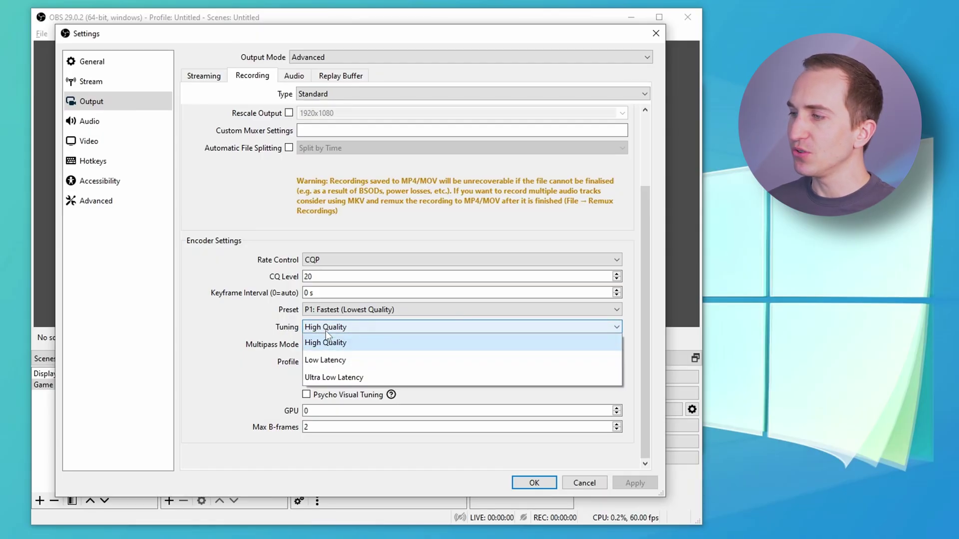
left_click(328, 336)
left_click(322, 347)
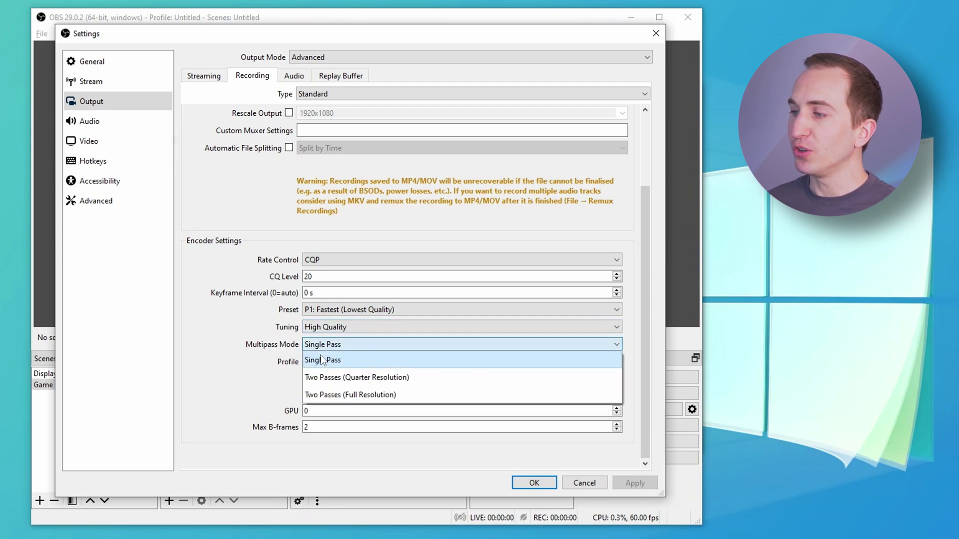
left_click(318, 359)
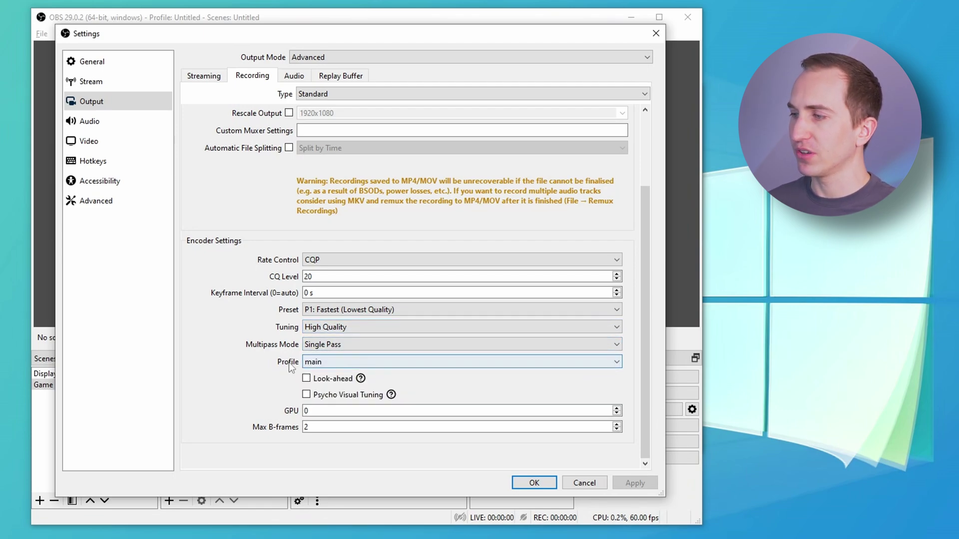
left_click(310, 362)
left_click(321, 392)
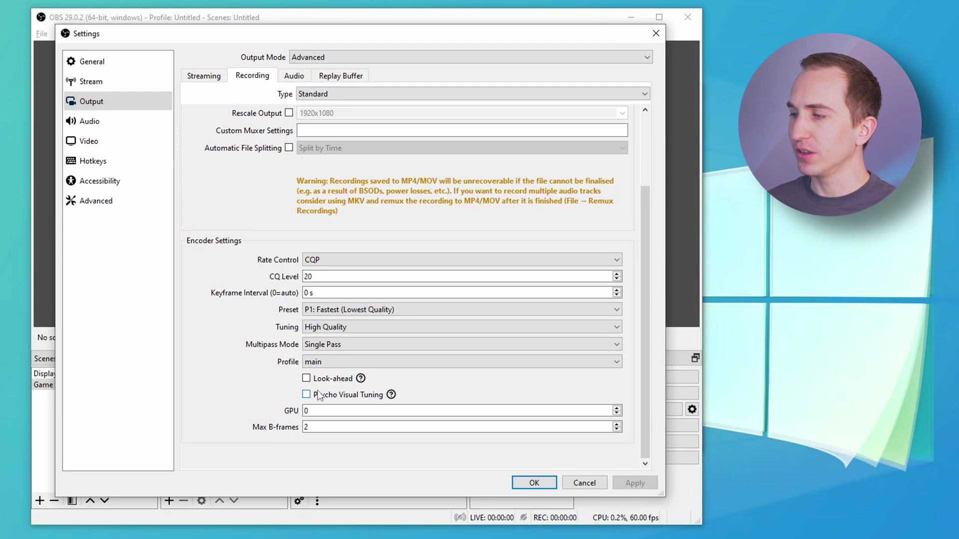
mouse_move(329, 396)
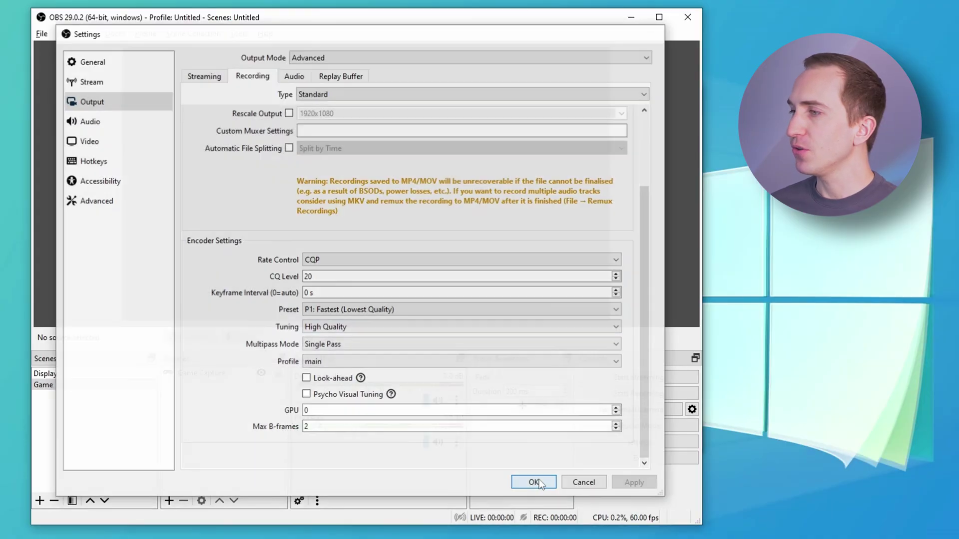
Confirm the settings with OK and disable the OBS preview.
left_click(536, 481)
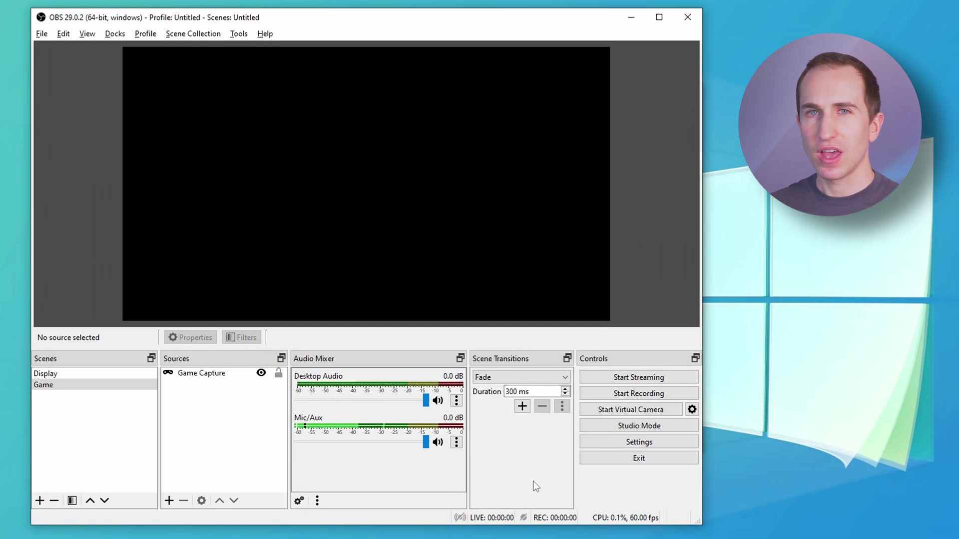
right_click(355, 176)
left_click(383, 187)
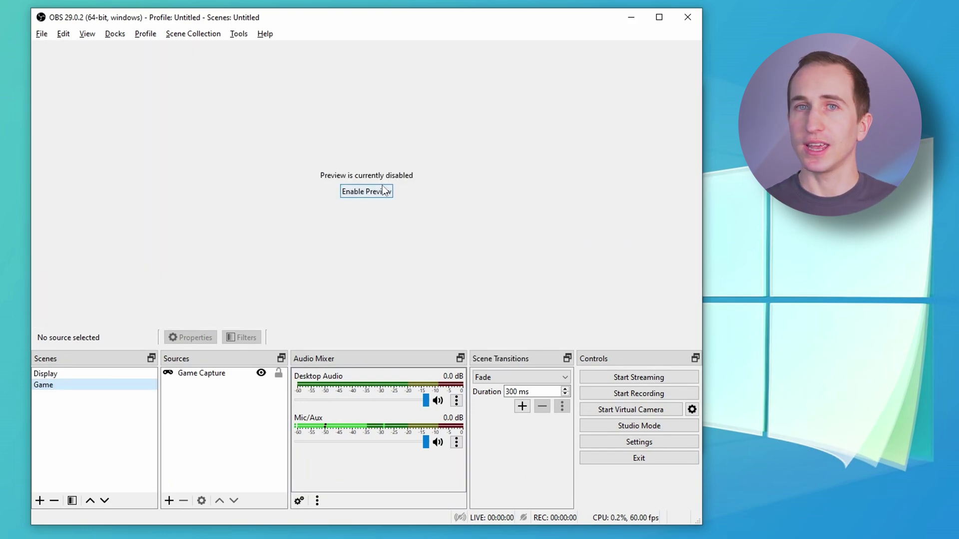